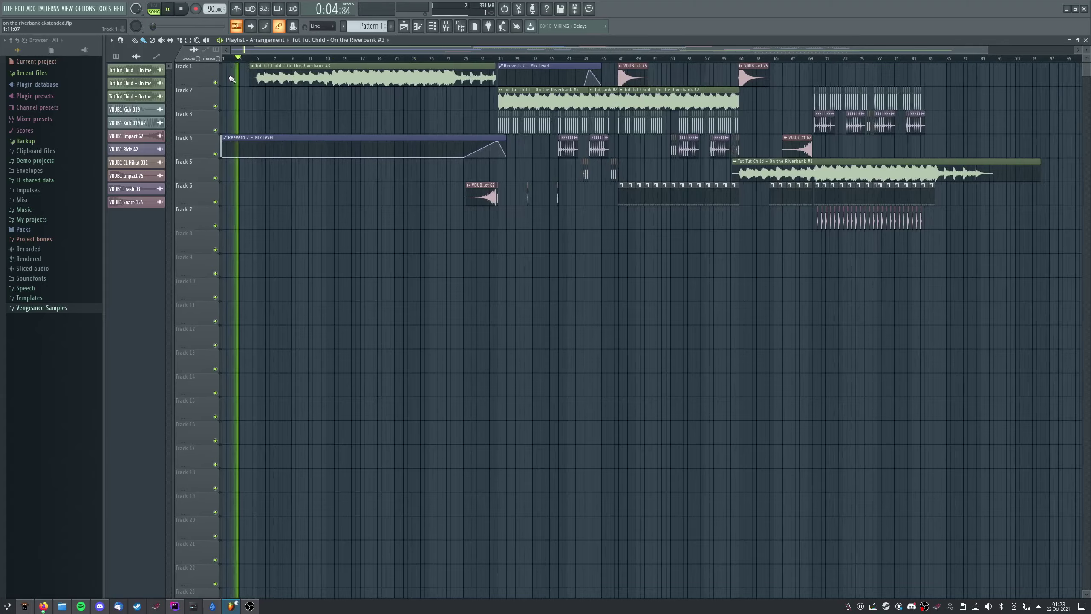
Step: Open the Fruity Reeverb 2 settings on mixer Insert 5 for inspection, and close the plugin window
{"action": "scroll", "coordinate": [232, 79], "scroll_direction": "up", "scroll_amount": 3}
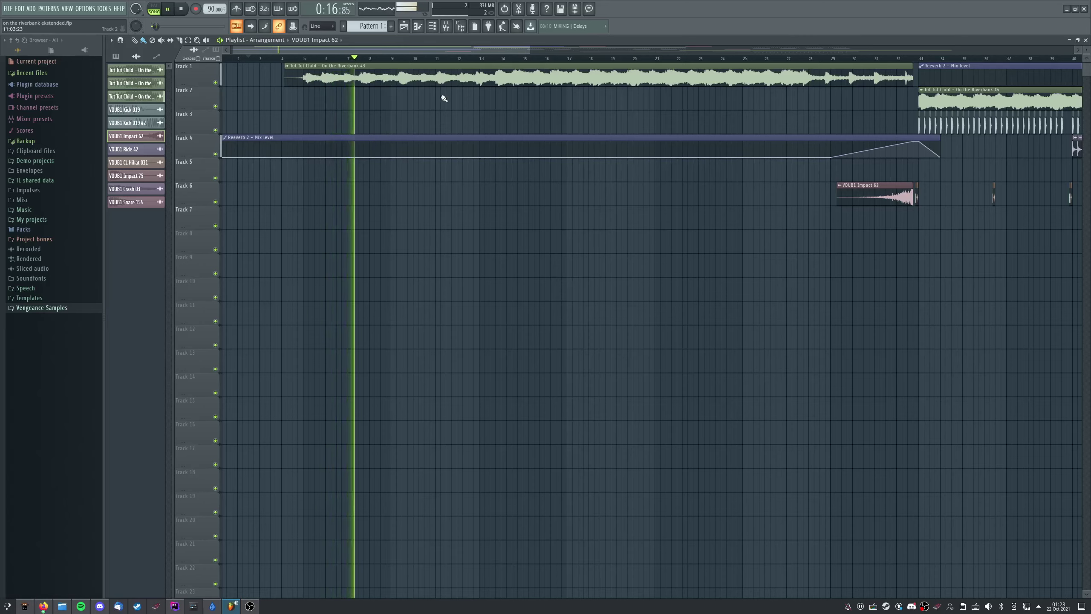
{"action": "key", "text": "F9"}
{"action": "left_click", "coordinate": [247, 406]}
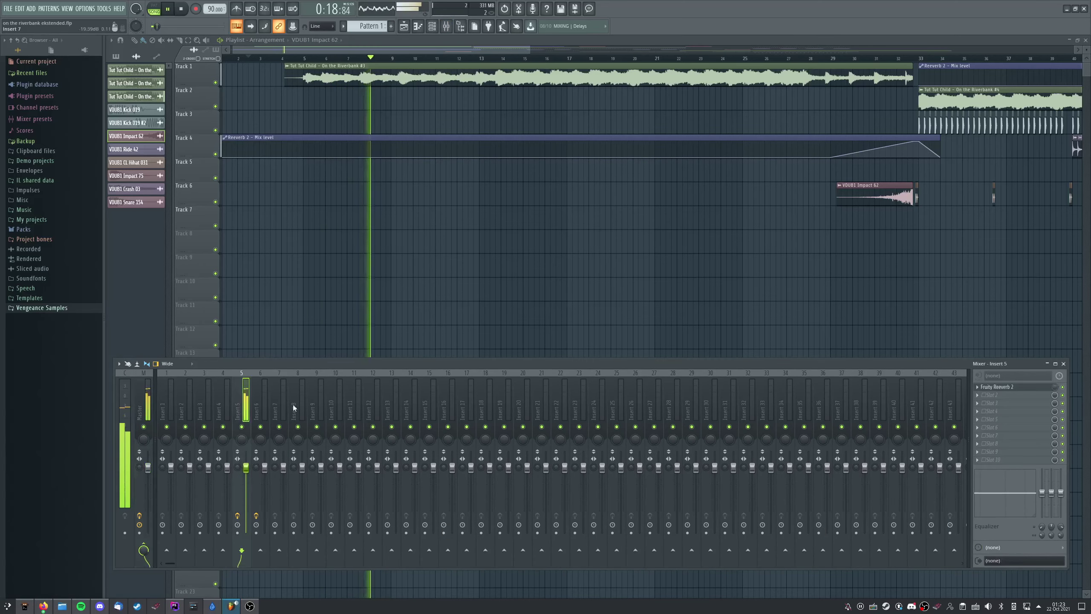
{"action": "left_click", "coordinate": [1024, 390]}
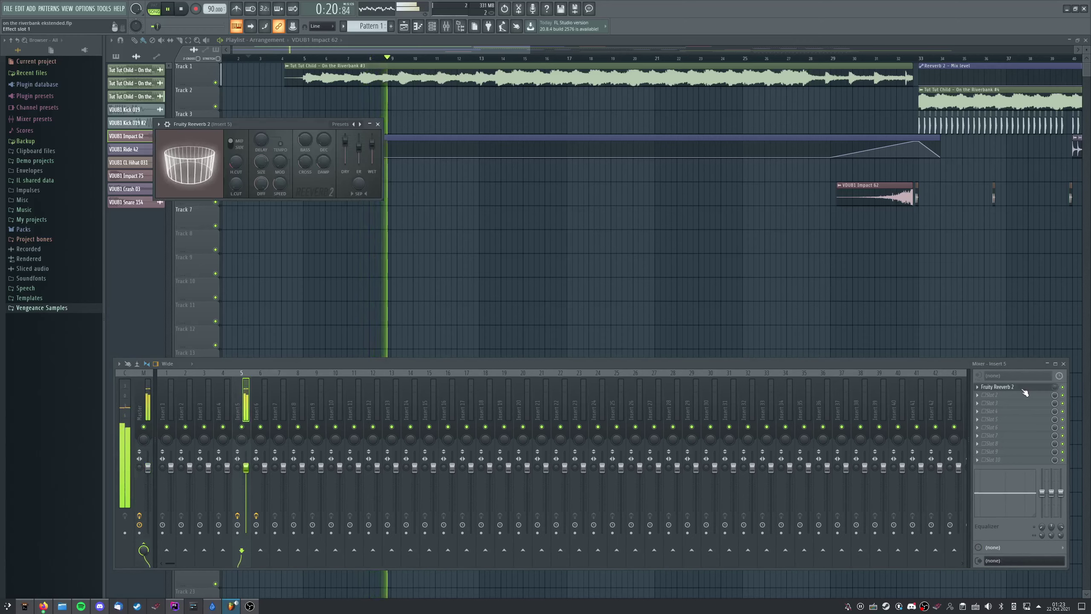
{"action": "left_click", "coordinate": [1024, 390]}
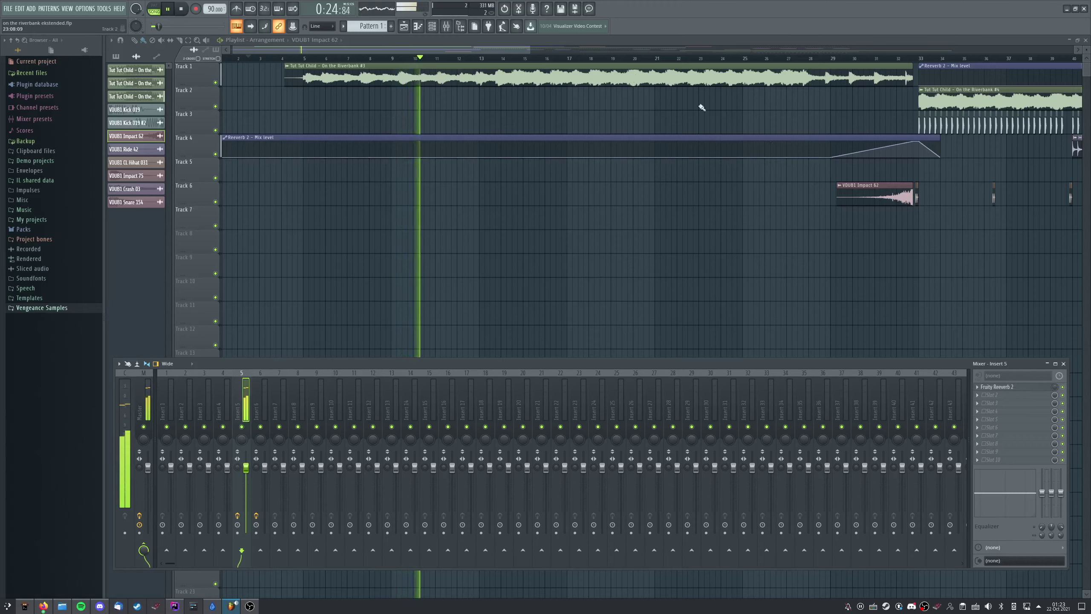
Step: Follow the playback through the intro, the Track 4 reverb automation and the first kick section, checking mixer Insert 5 along the way
{"action": "left_click_drag", "start_coordinate": [469, 47], "coordinate": [504, 53]}
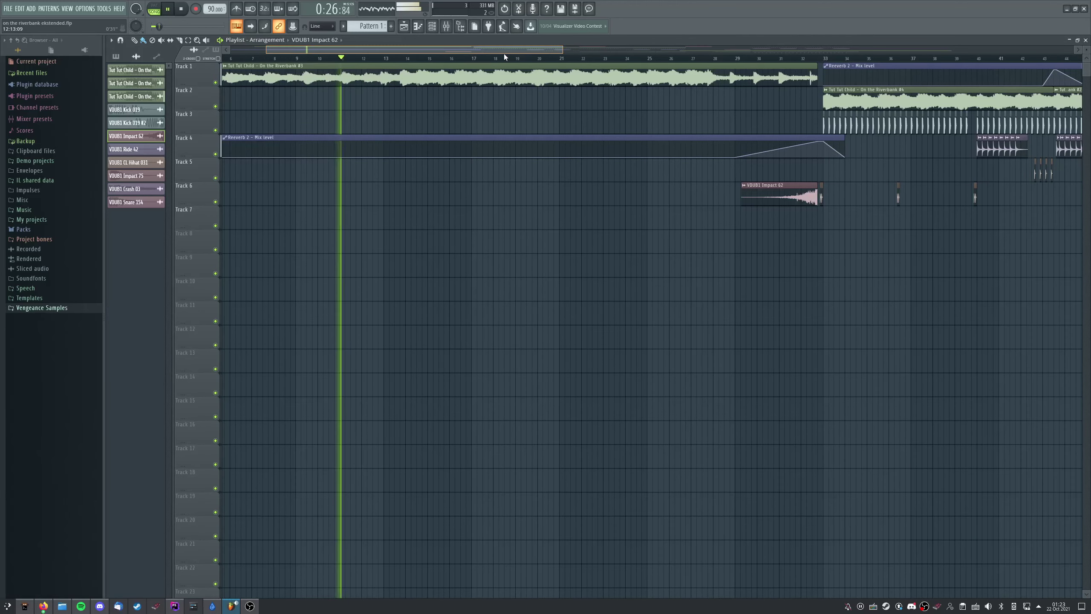
{"action": "left_click", "coordinate": [447, 27]}
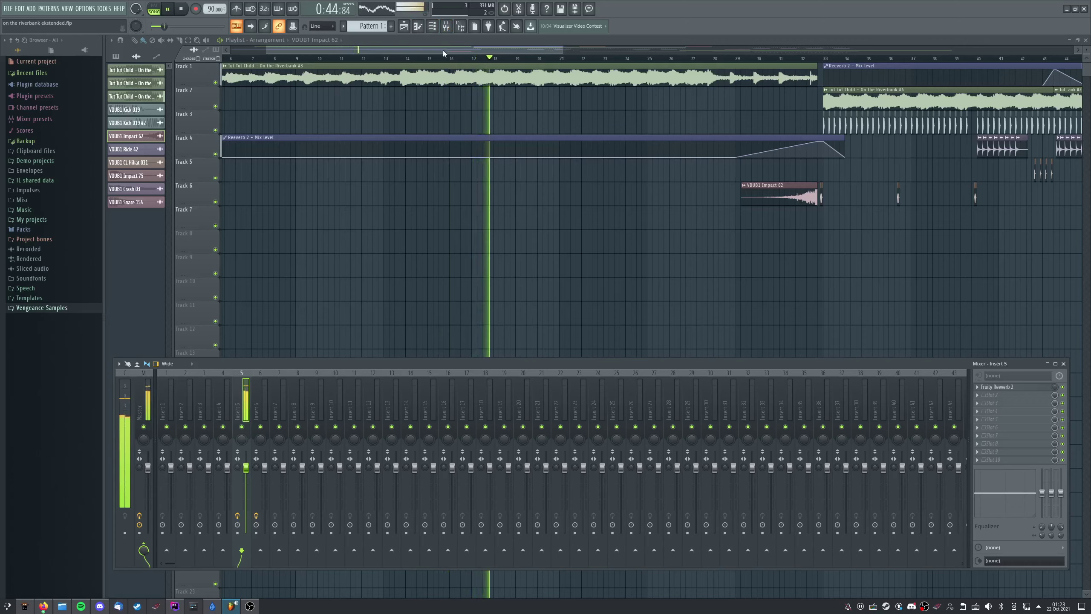
{"action": "left_click_drag", "start_coordinate": [444, 50], "coordinate": [500, 41]}
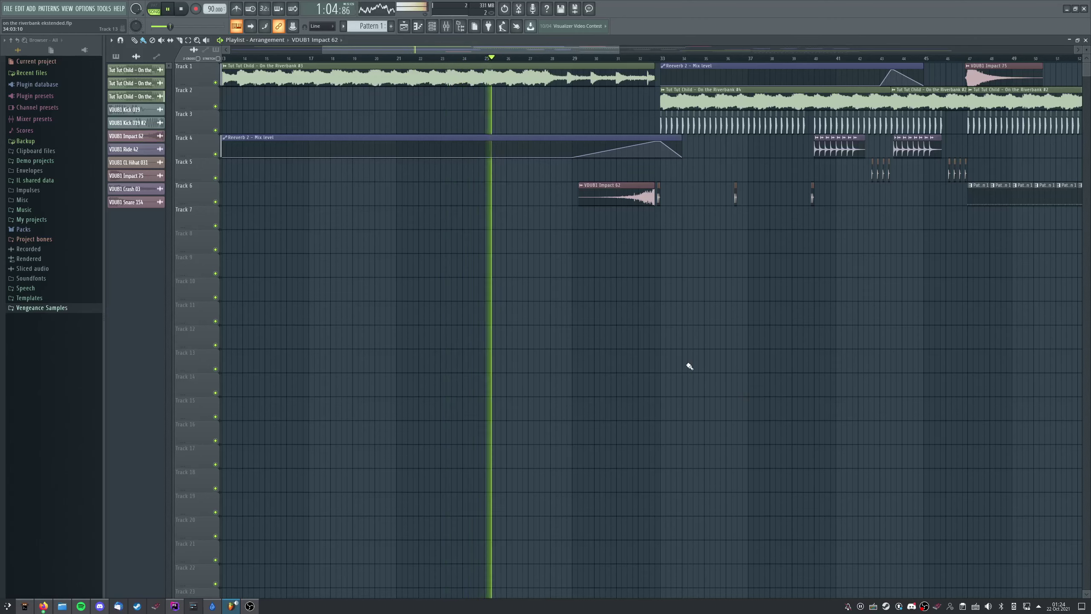
{"action": "scroll", "coordinate": [668, 186], "scroll_direction": "up", "scroll_amount": 3}
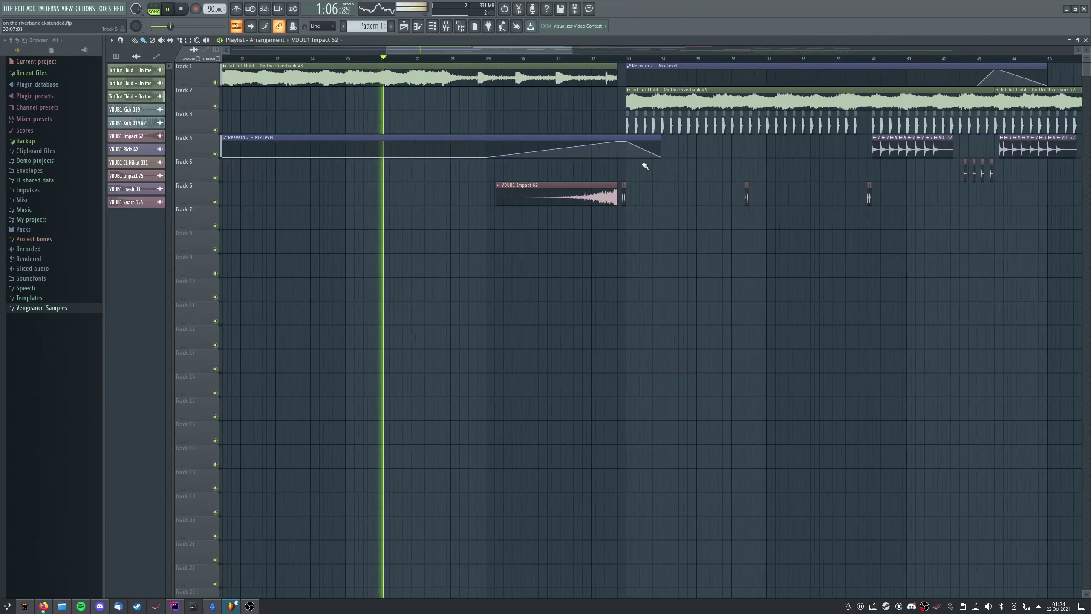
{"action": "scroll", "coordinate": [645, 166], "scroll_direction": "up", "scroll_amount": 1}
{"action": "key", "text": "F9"}
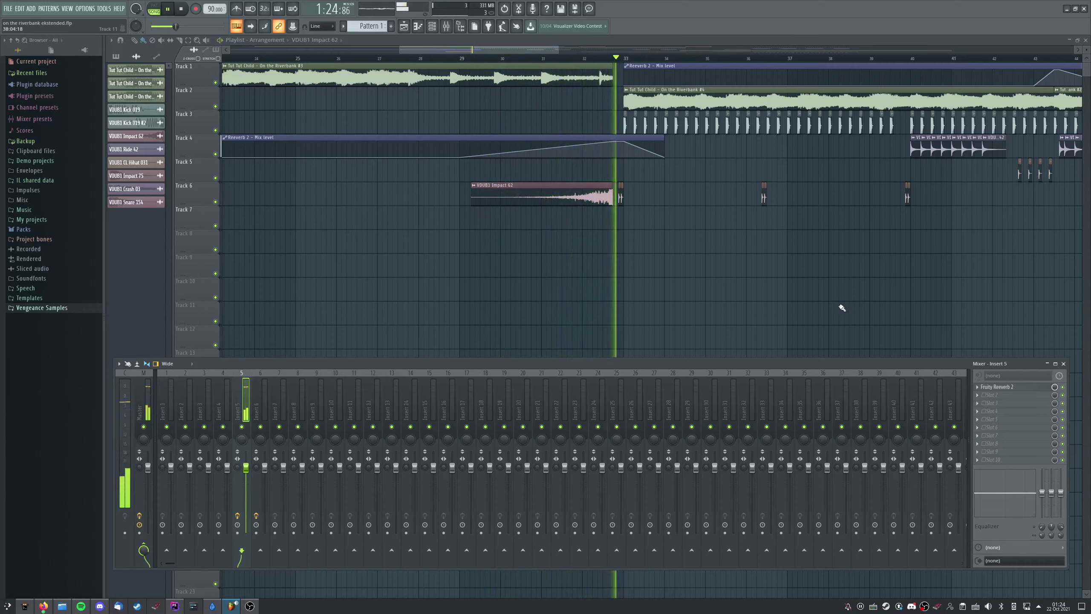
{"action": "left_click_drag", "start_coordinate": [537, 50], "coordinate": [609, 62]}
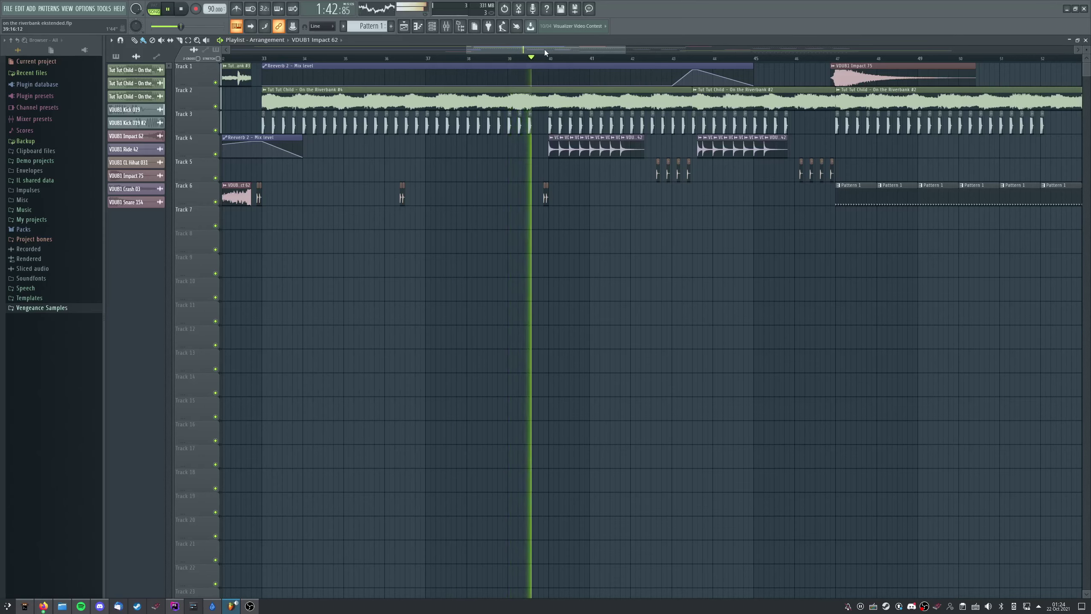
{"action": "left_click_drag", "start_coordinate": [544, 50], "coordinate": [585, 49]}
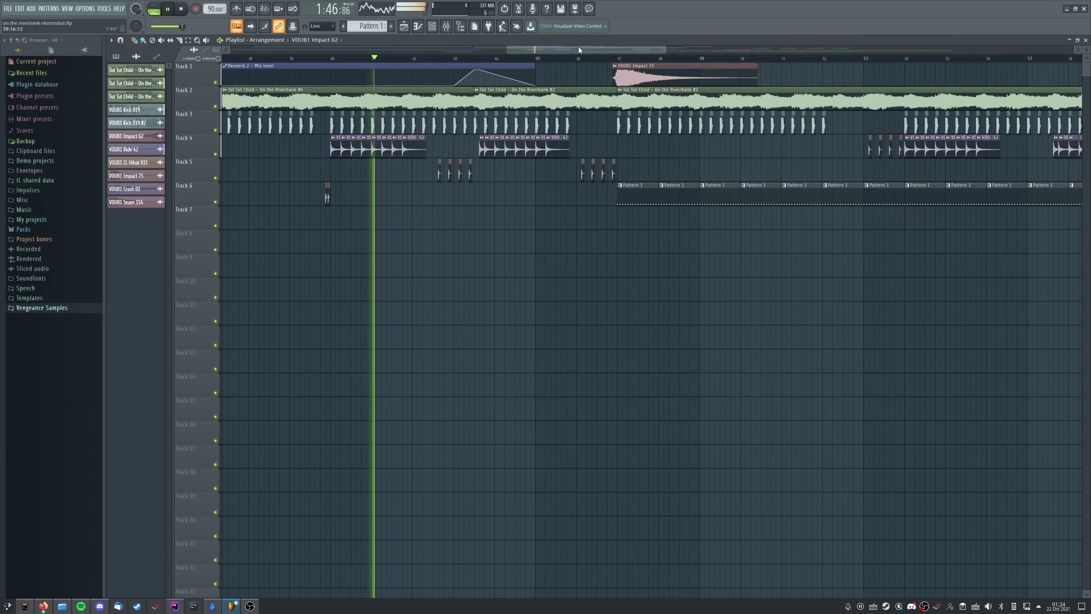
Step: Select mixer Insert 6 and watch its Fruity Reeverb 2 mix level during the Track 1 automation clip
{"action": "left_click", "coordinate": [447, 26]}
{"action": "left_click", "coordinate": [265, 404]}
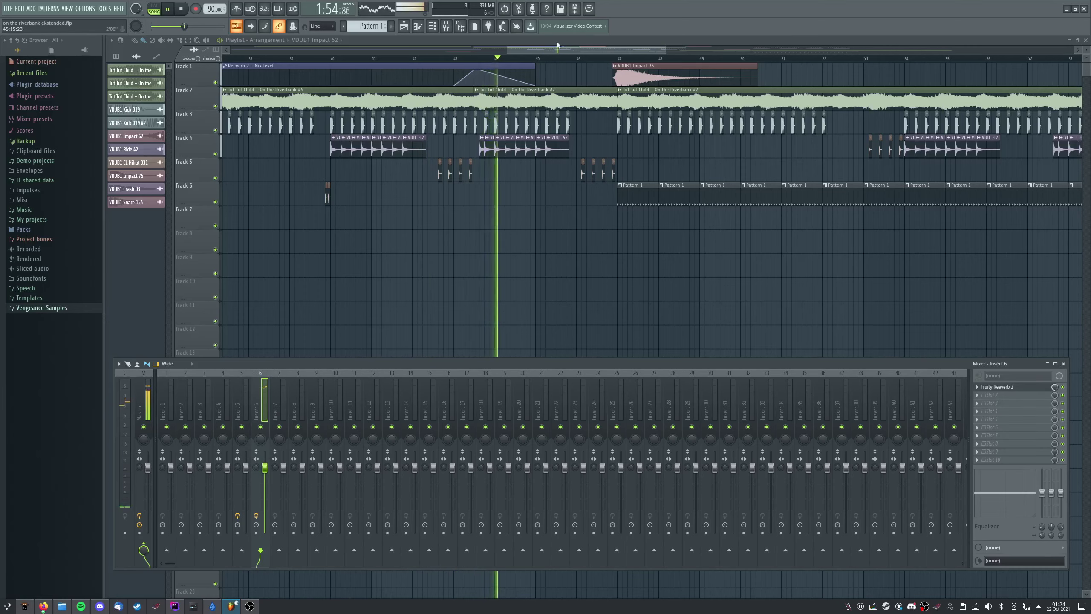
{"action": "left_click_drag", "start_coordinate": [551, 50], "coordinate": [565, 49]}
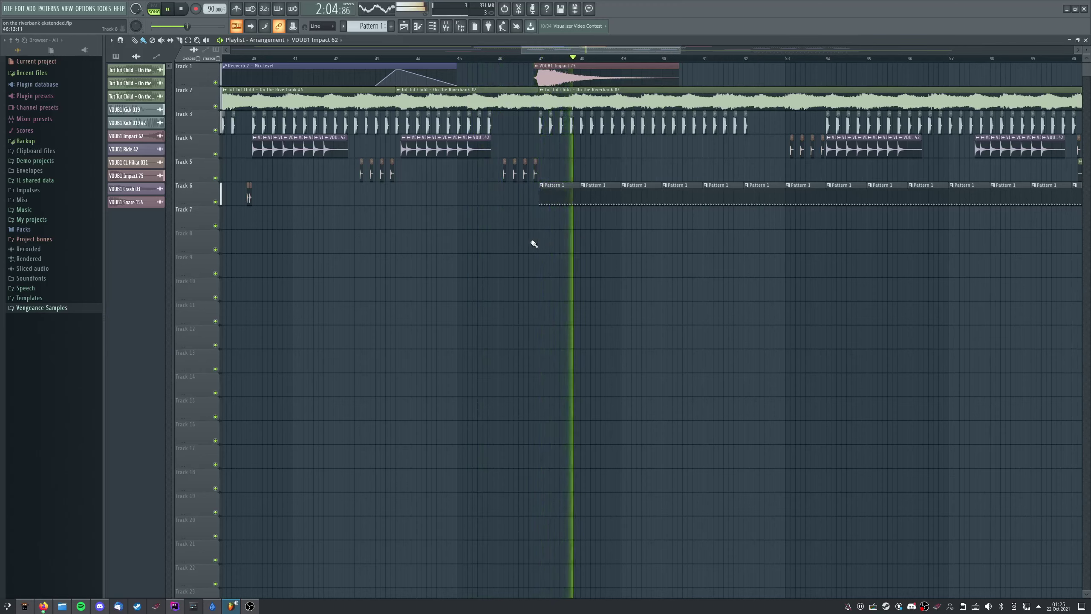
Step: Open Pattern 1 from Track 6 and examine its hi-hat notes in the piano roll and its channels in the Channel rack
{"action": "double_click", "coordinate": [609, 202]}
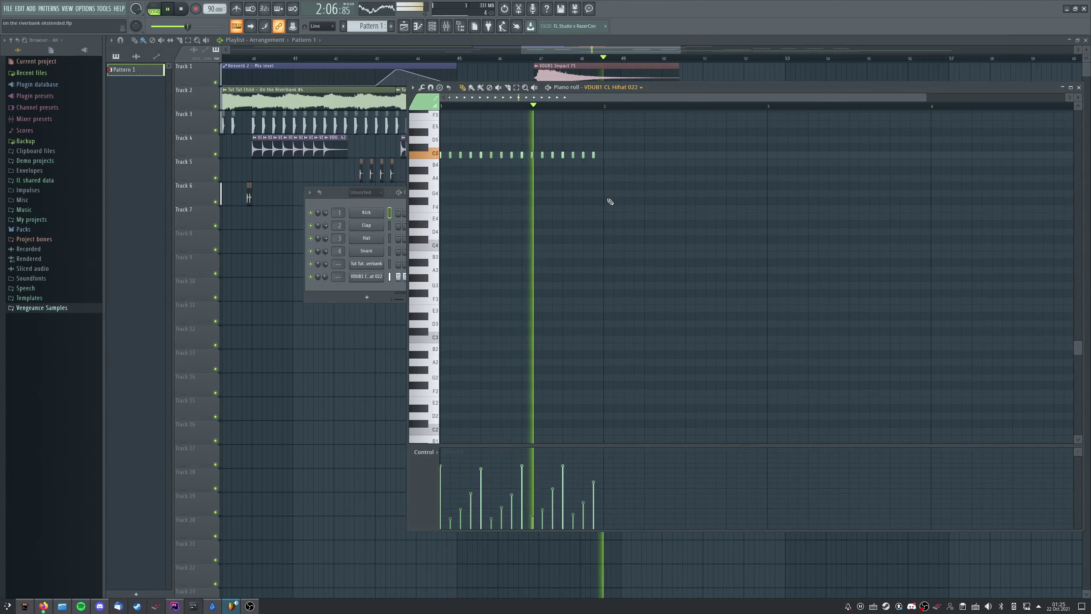
{"action": "left_click", "coordinate": [392, 199]}
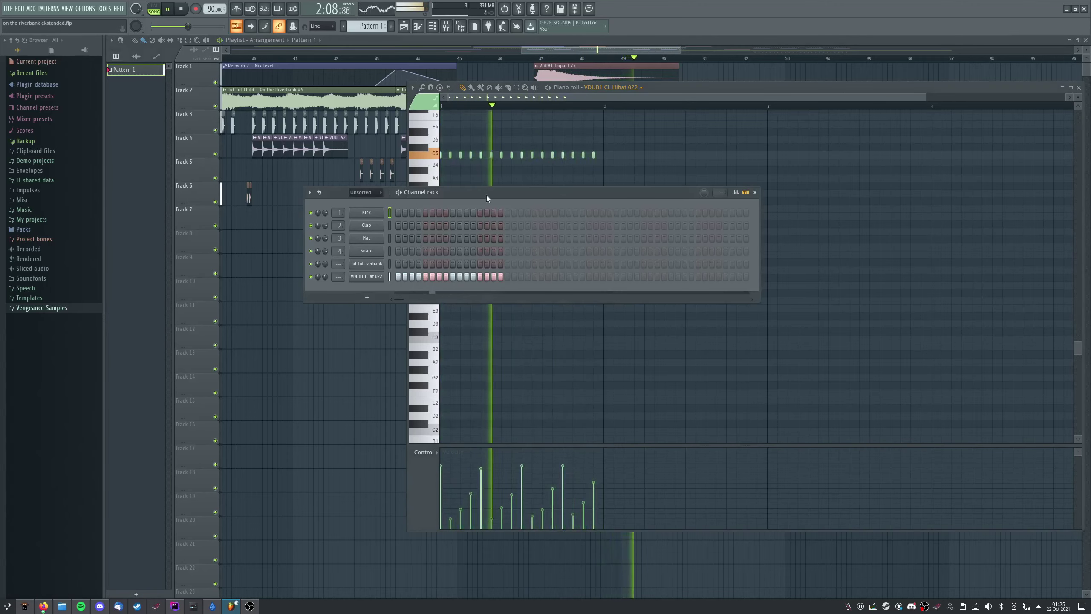
{"action": "left_click_drag", "start_coordinate": [486, 195], "coordinate": [419, 326]}
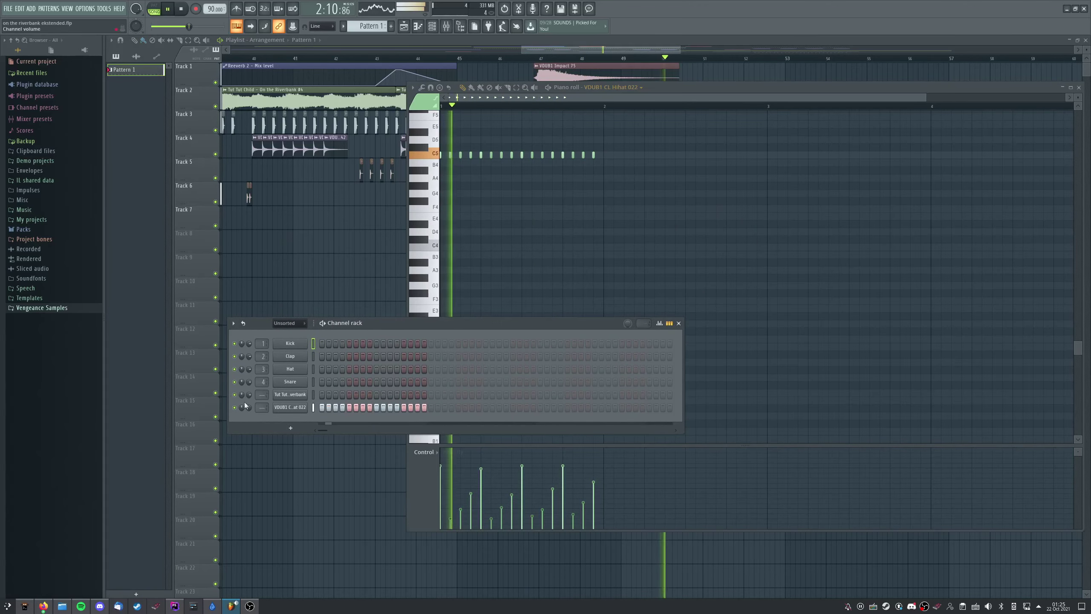
Step: Follow the playback through the second half of the arrangement, examining the impacts, the Track 7 snares and the Track 2 kick clips
{"action": "left_click_drag", "start_coordinate": [538, 48], "coordinate": [592, 55]}
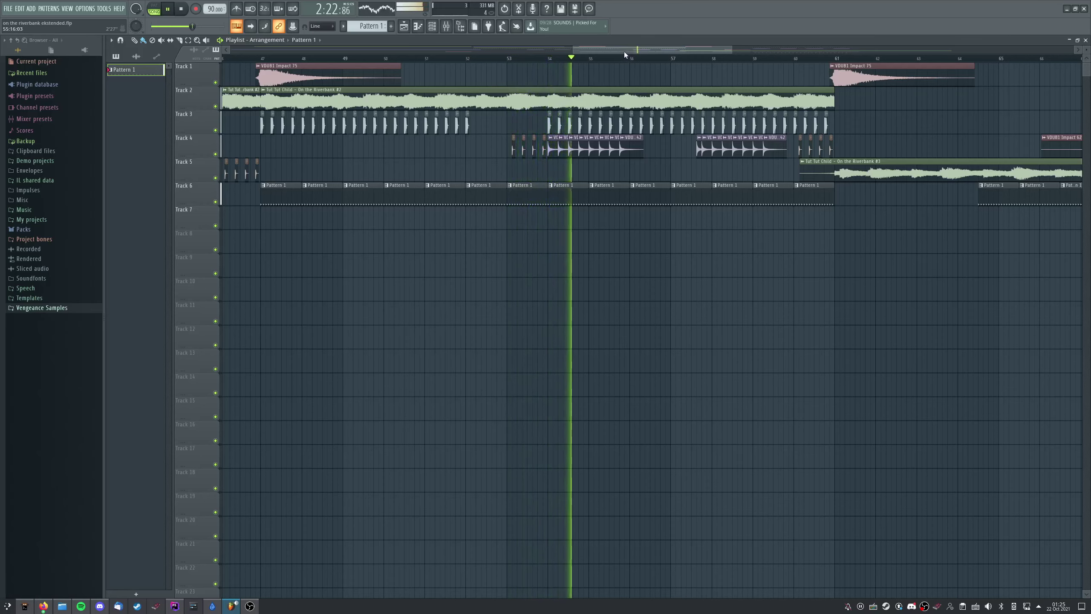
{"action": "left_click_drag", "start_coordinate": [624, 51], "coordinate": [670, 52]}
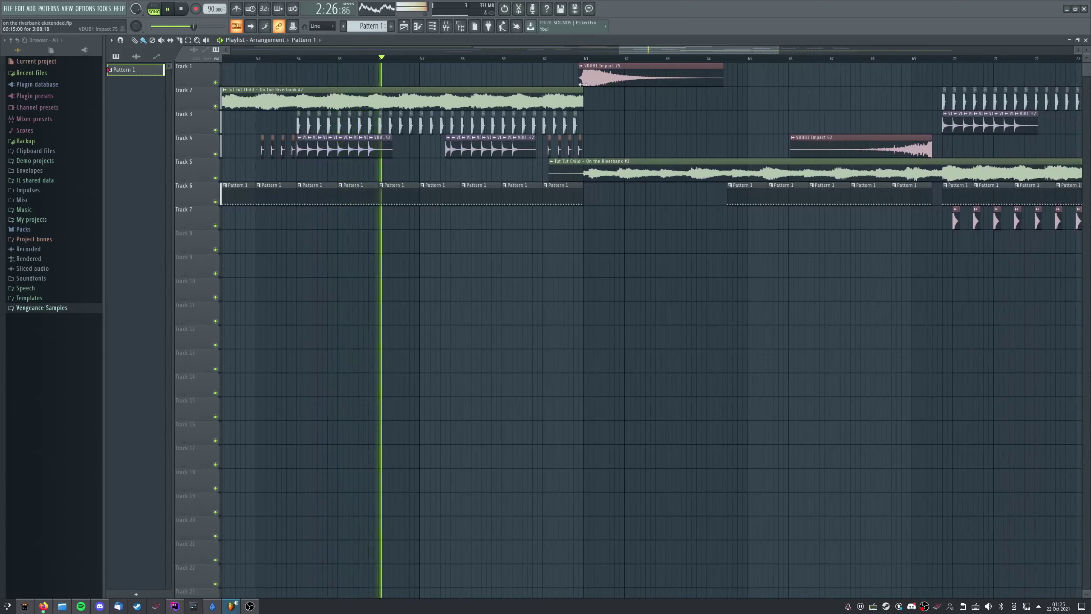
{"action": "scroll", "coordinate": [603, 90], "scroll_direction": "up", "scroll_amount": 5}
{"action": "scroll", "coordinate": [602, 85], "scroll_direction": "down", "scroll_amount": 5}
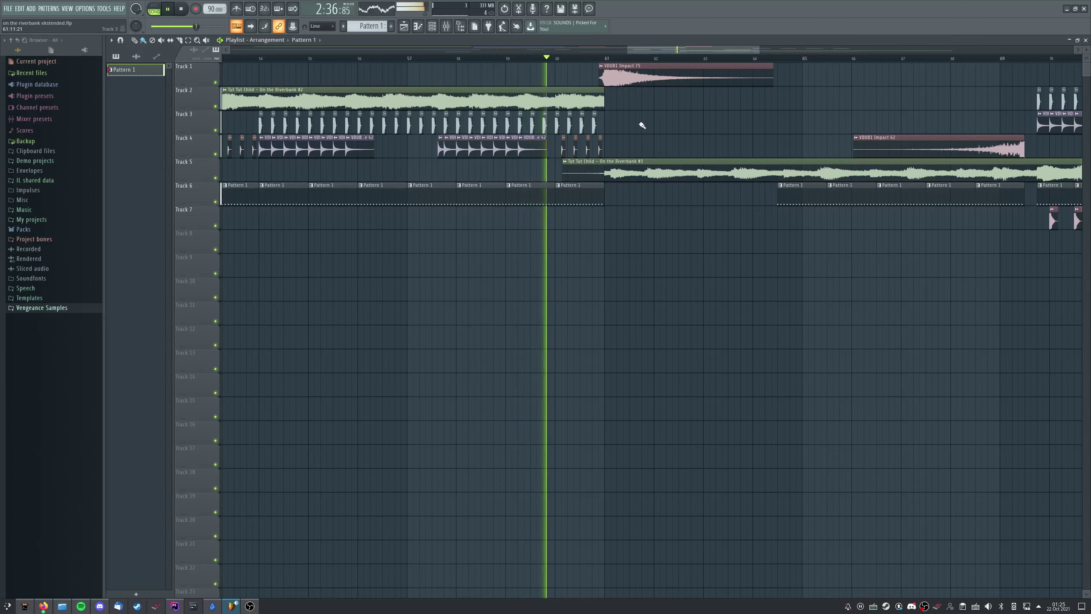
{"action": "left_click_drag", "start_coordinate": [696, 50], "coordinate": [732, 51]}
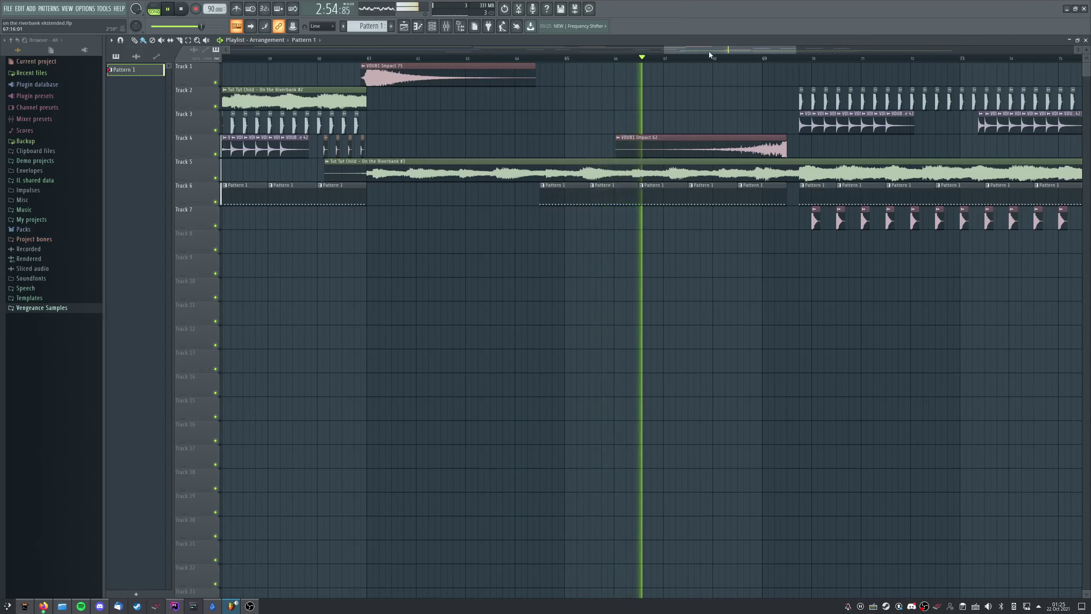
{"action": "left_click_drag", "start_coordinate": [709, 51], "coordinate": [750, 50]}
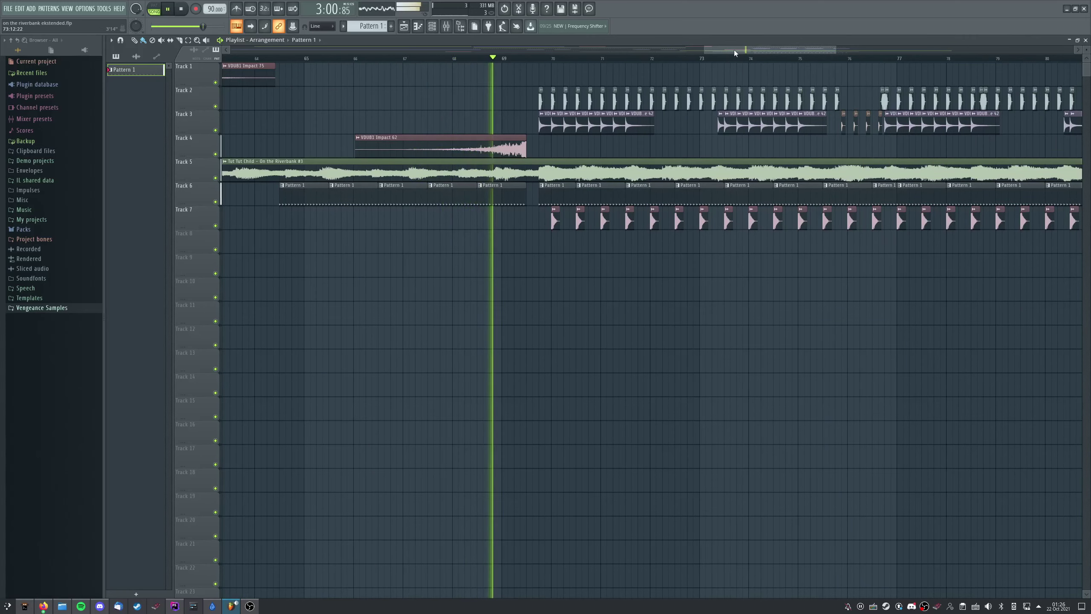
{"action": "left_click_drag", "start_coordinate": [755, 49], "coordinate": [779, 48]}
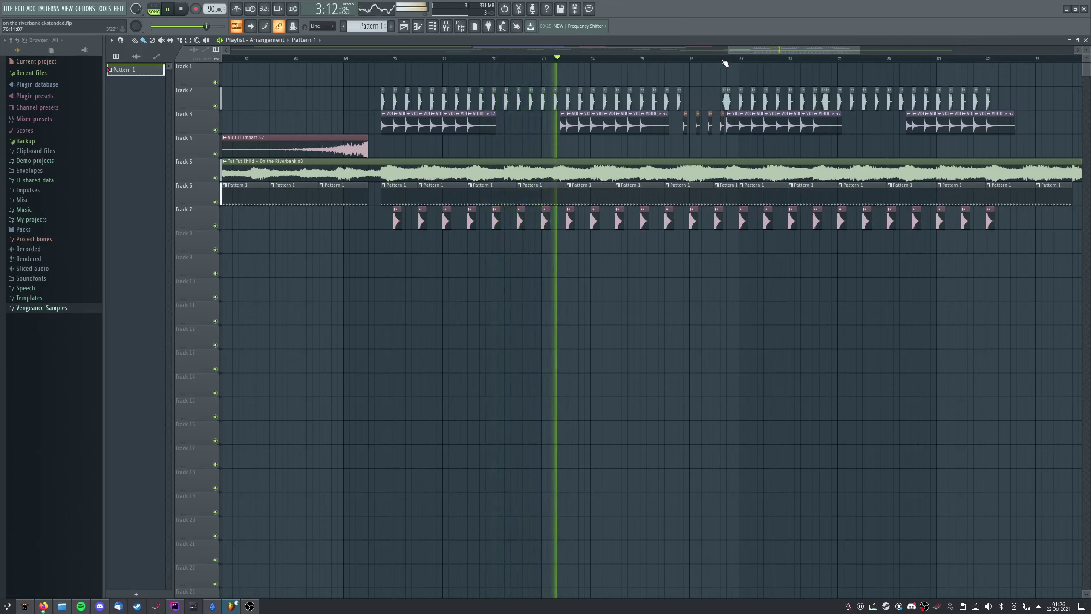
{"action": "scroll", "coordinate": [778, 55], "scroll_direction": "right", "scroll_amount": 4}
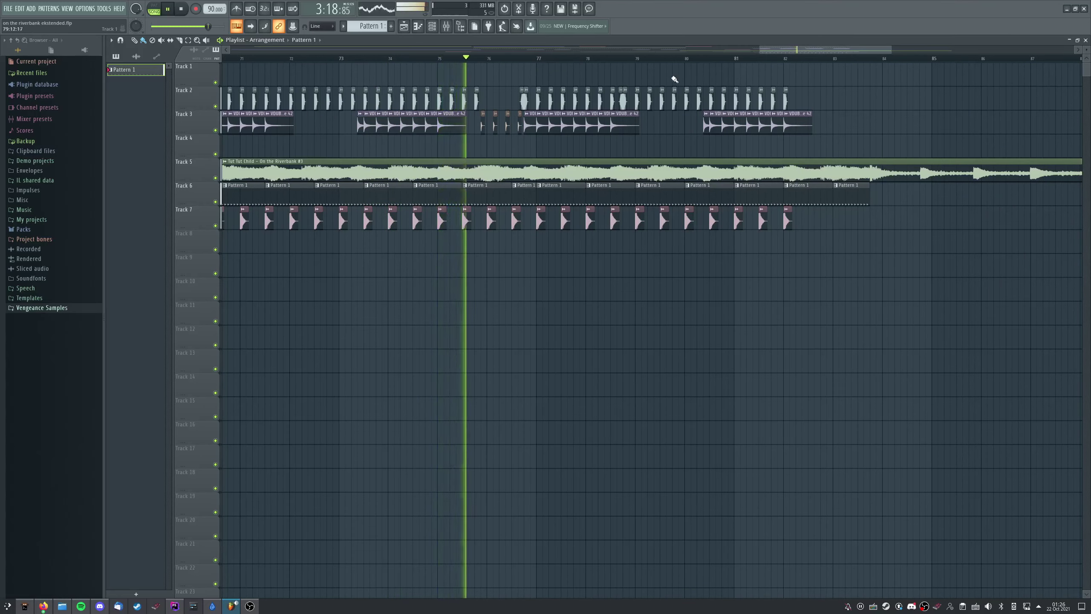
{"action": "left_click", "coordinate": [626, 102]}
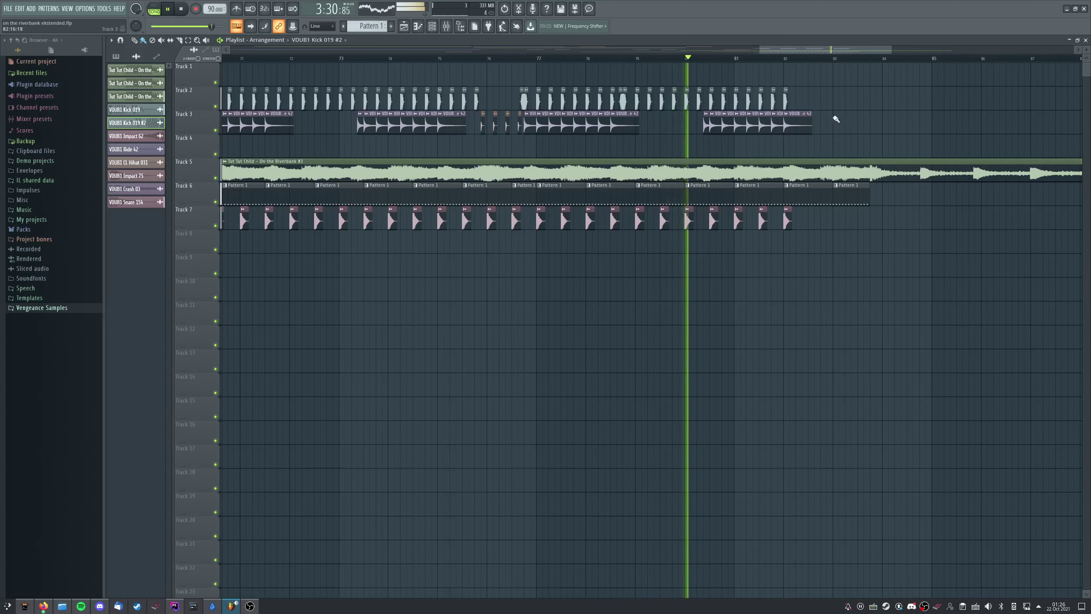
Step: Trim the silent end of the On the Riverbank #3 audio clip on Track 5 to just after its waveform fades out
{"action": "scroll", "coordinate": [836, 119], "scroll_direction": "up", "scroll_amount": 2}
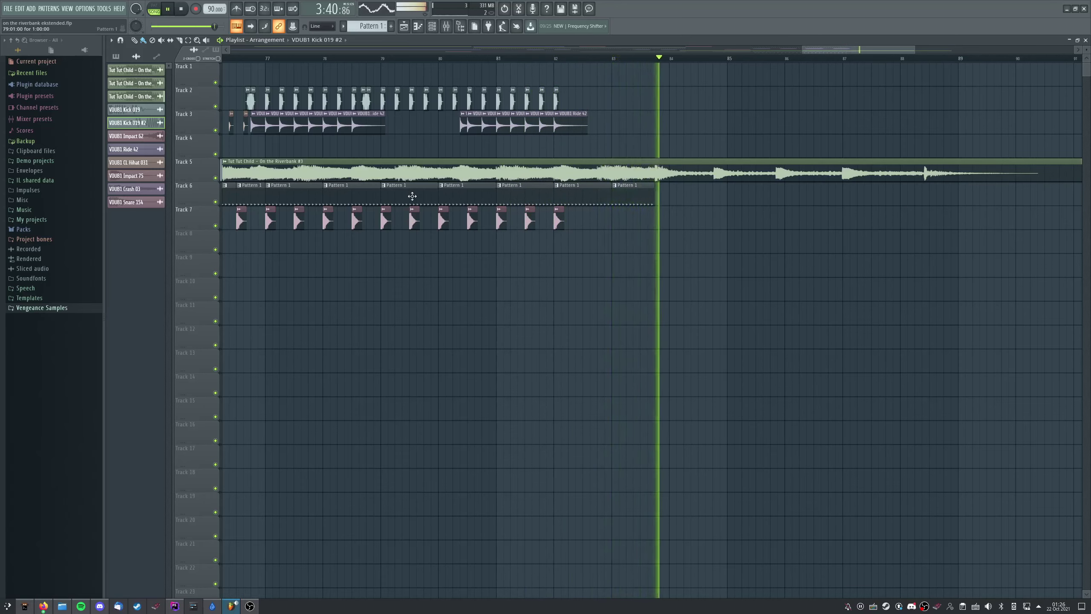
{"action": "scroll", "coordinate": [515, 198], "scroll_direction": "down", "scroll_amount": 3}
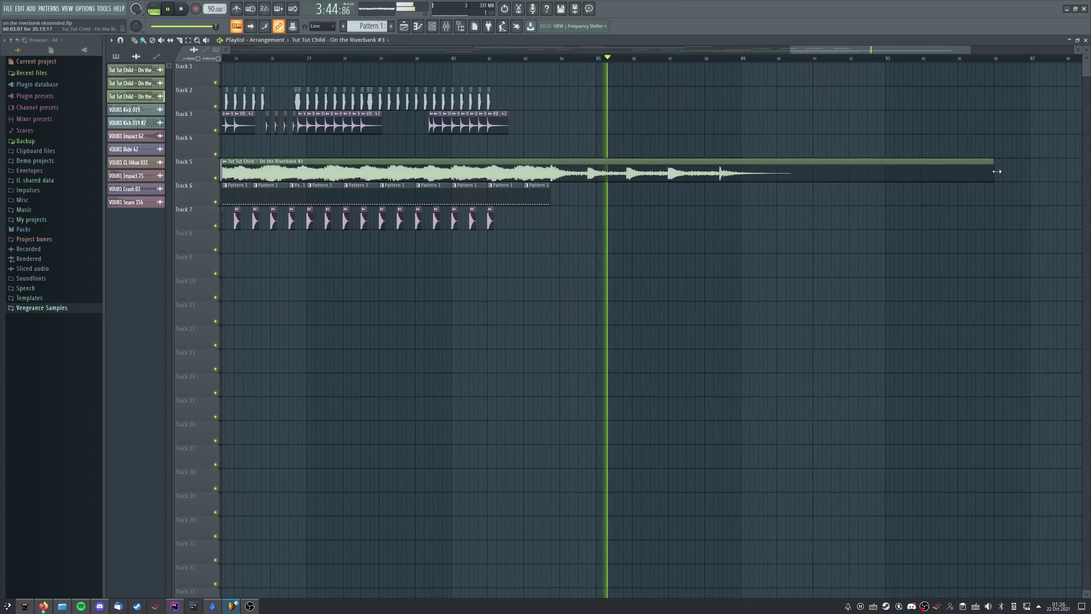
{"action": "left_click_drag", "start_coordinate": [995, 172], "coordinate": [797, 188]}
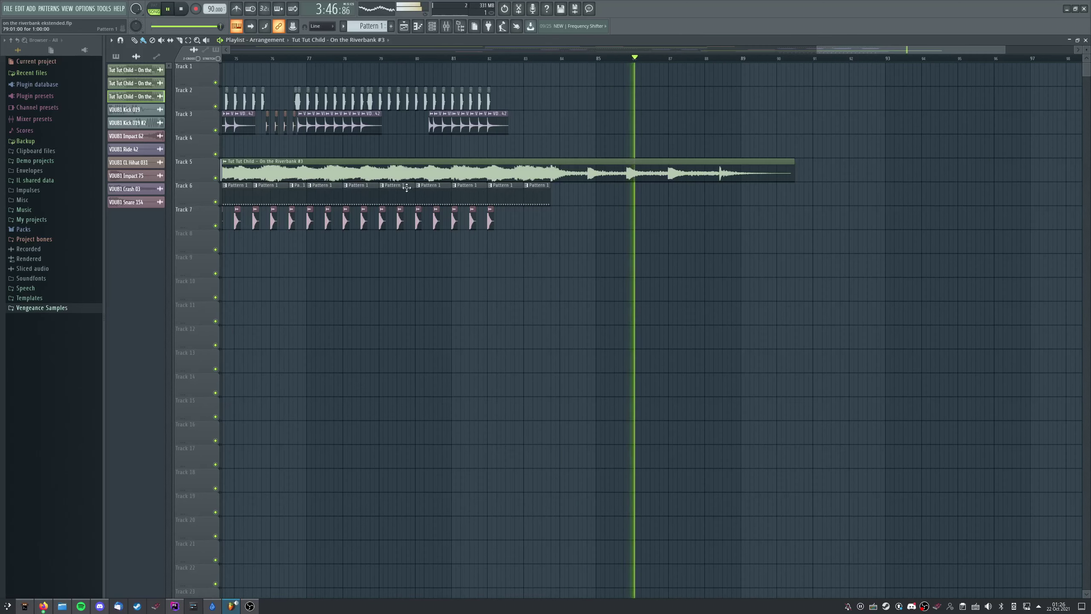